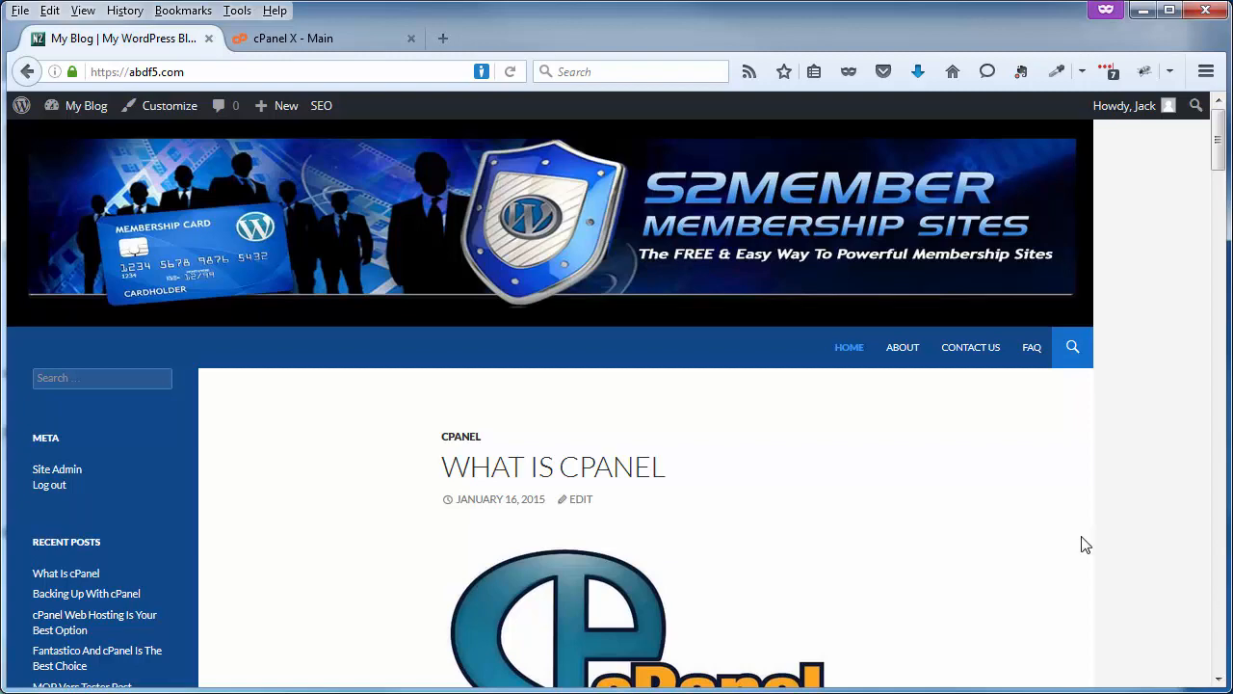
# Step: Launch Softaculous from the cPanel account and open the WordPress install form (directory wp, site My Blog)
pyautogui.click(357, 41)
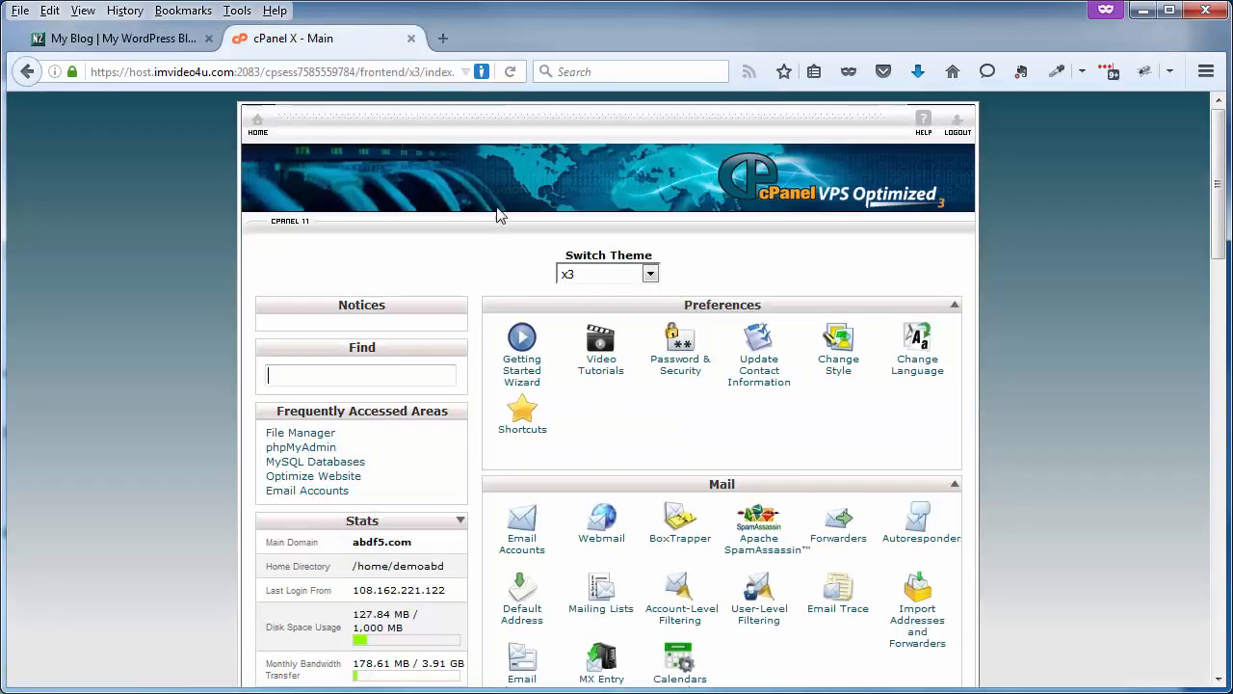
pyautogui.scroll(-10, 1037, 356)
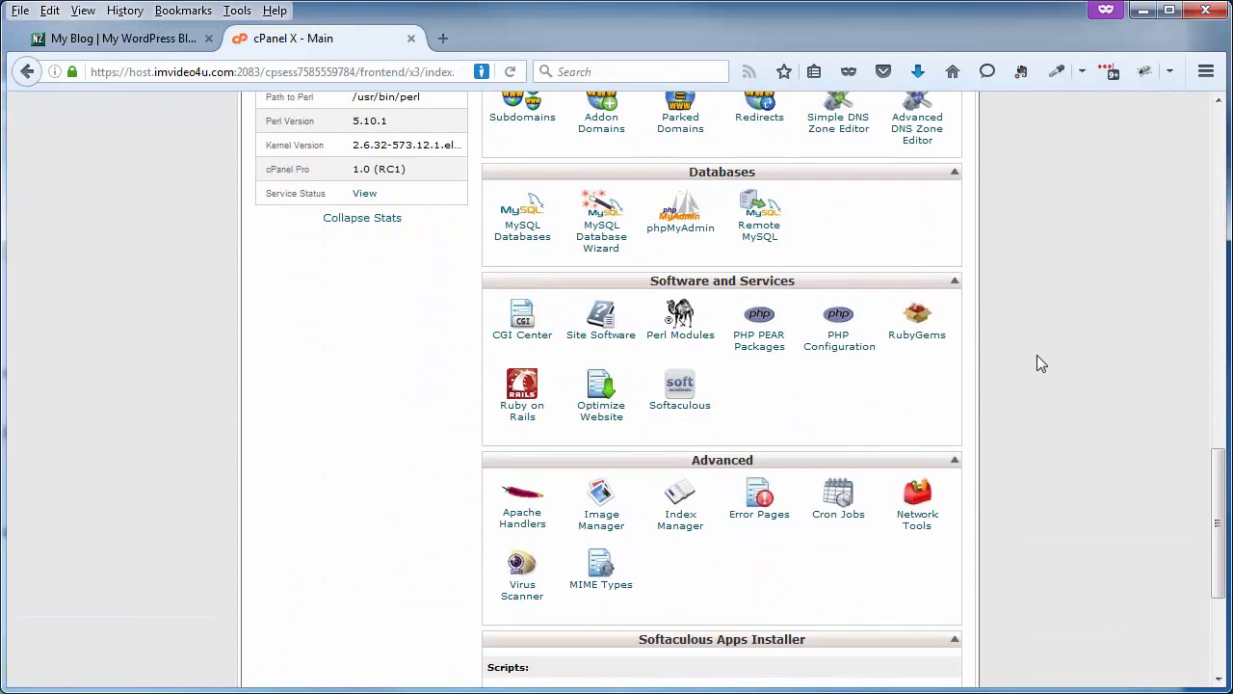
pyautogui.click(675, 399)
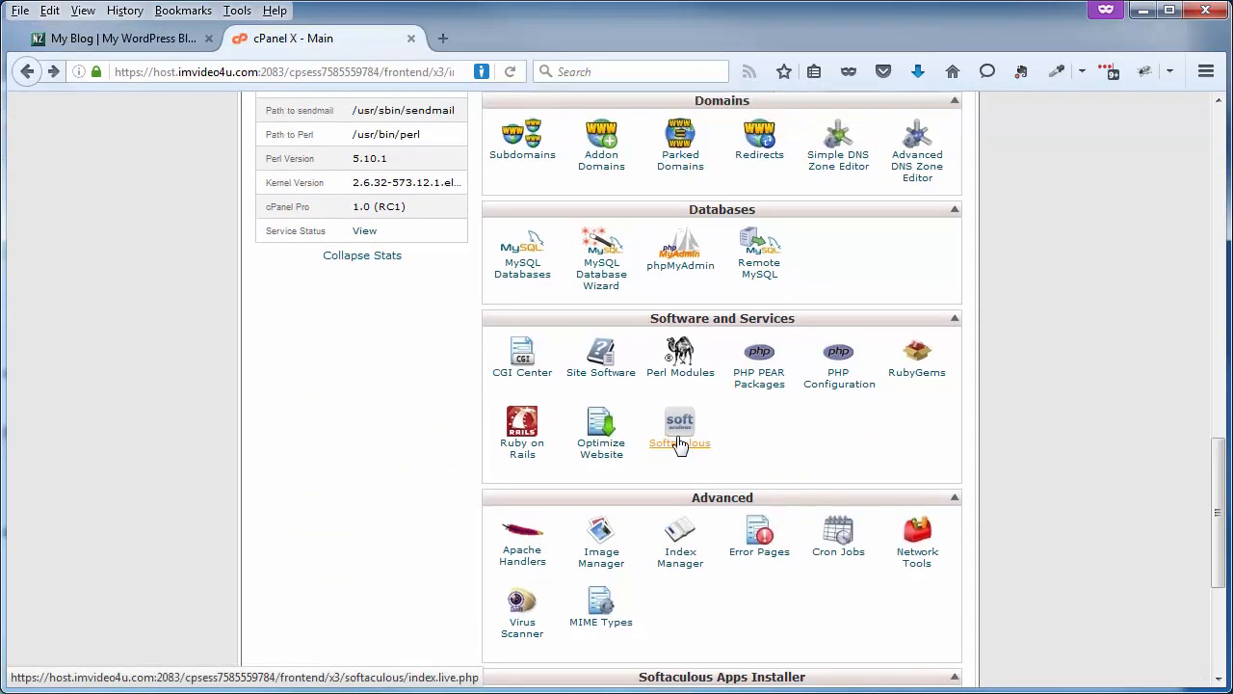
pyautogui.click(679, 443)
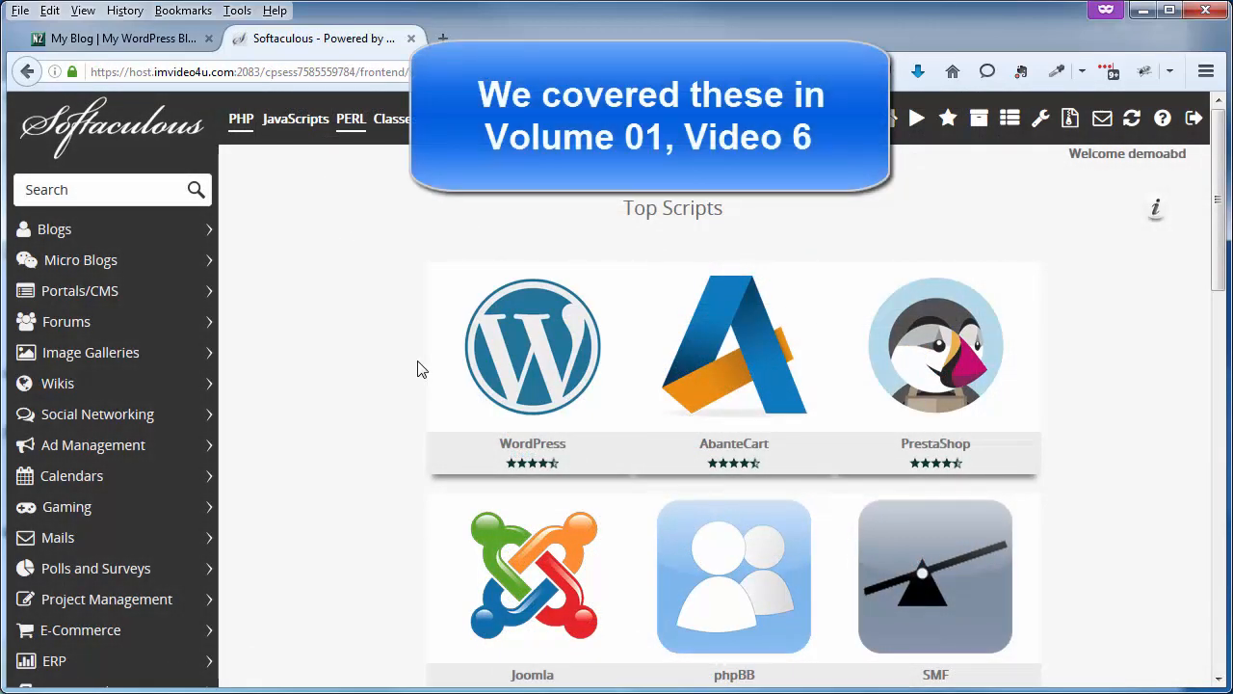
pyautogui.click(499, 354)
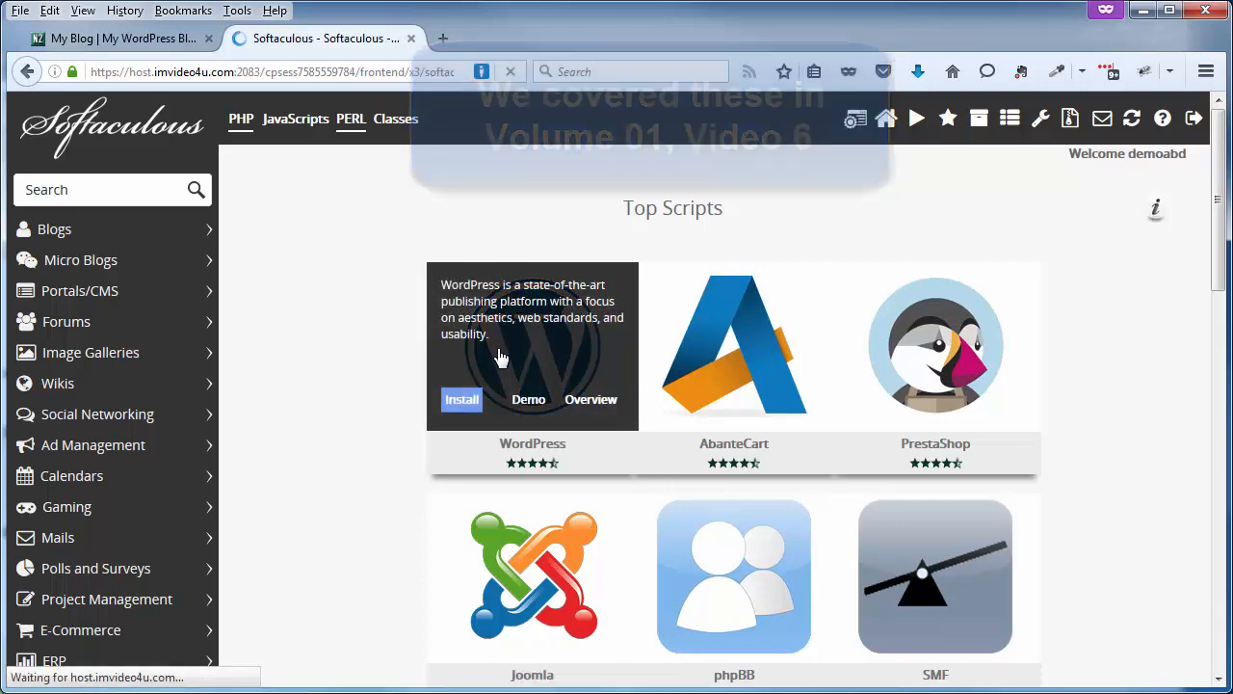
pyautogui.click(309, 305)
pyautogui.scroll(-2, 713, 338)
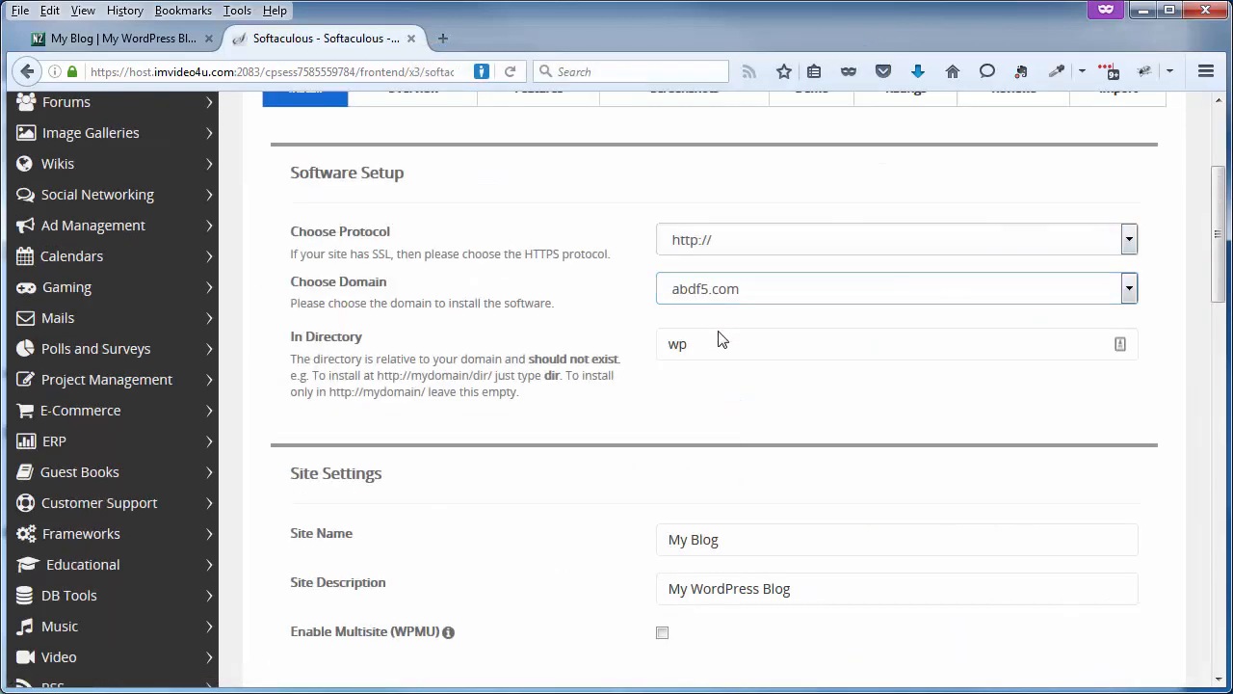
# Step: Delete the default 'wp' from In Directory so WordPress installs at the abdf5.com root
pyautogui.click(683, 353)
pyautogui.moveTo(708, 347); pyautogui.dragTo(609, 346)
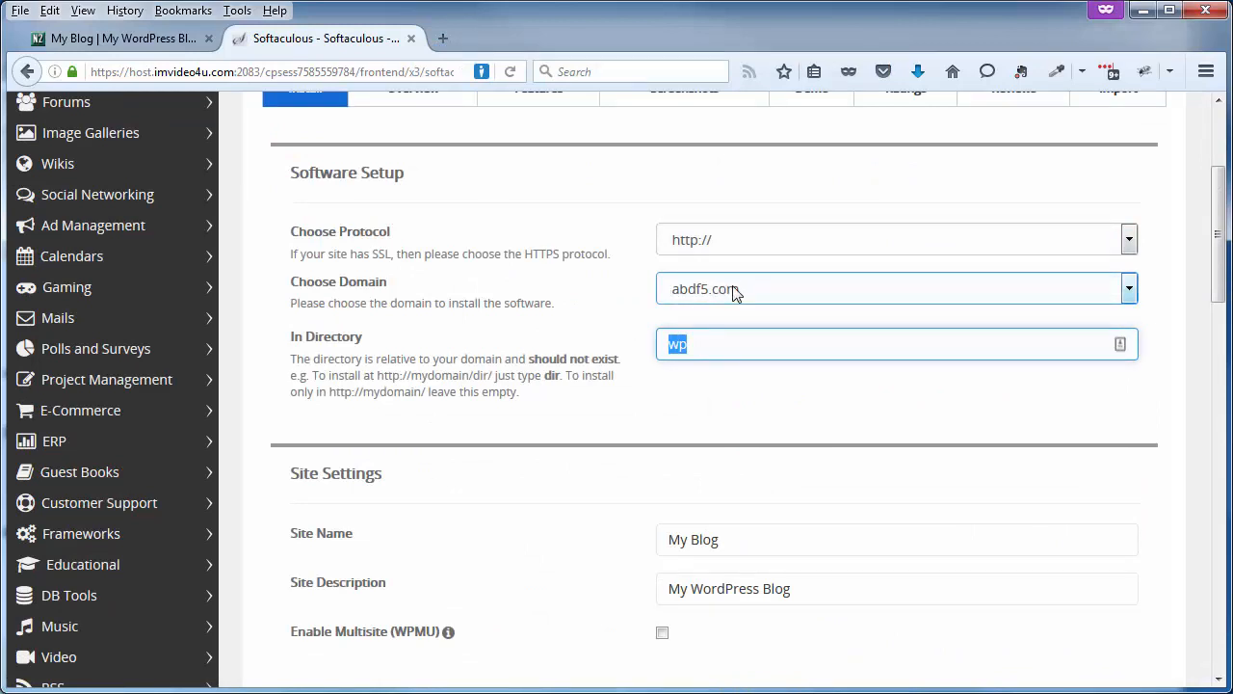
pyautogui.press('BackSpace')
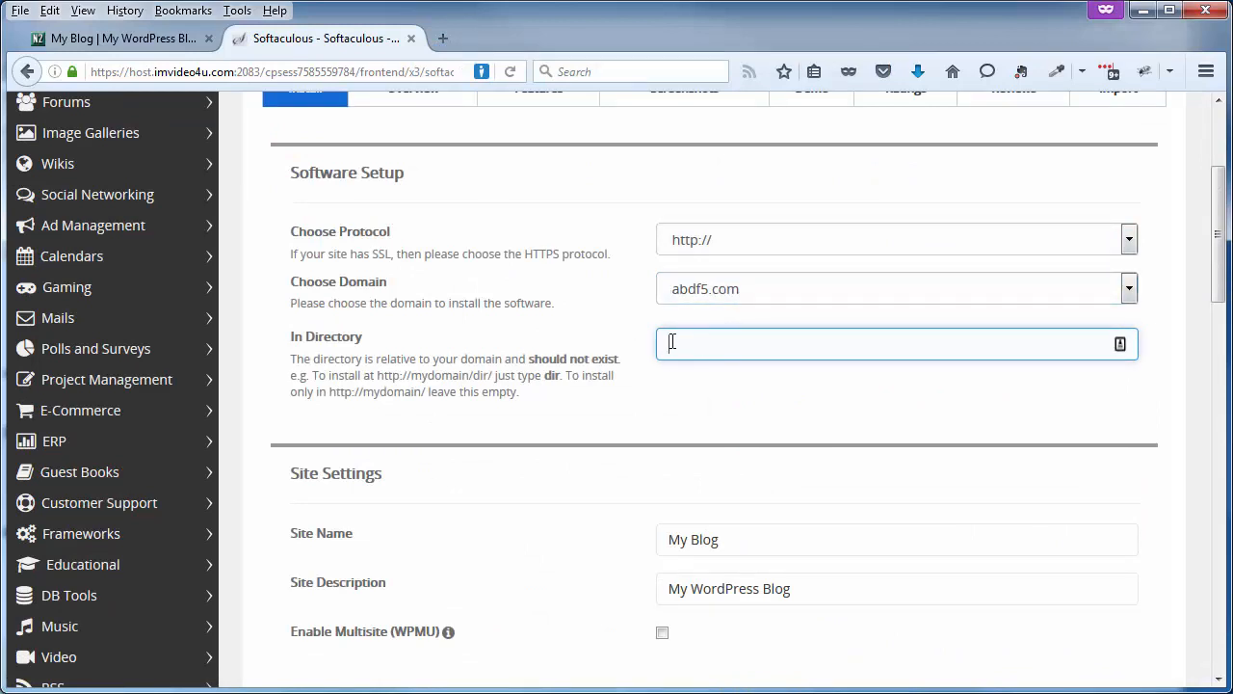
pyautogui.scroll(-3, 669, 347)
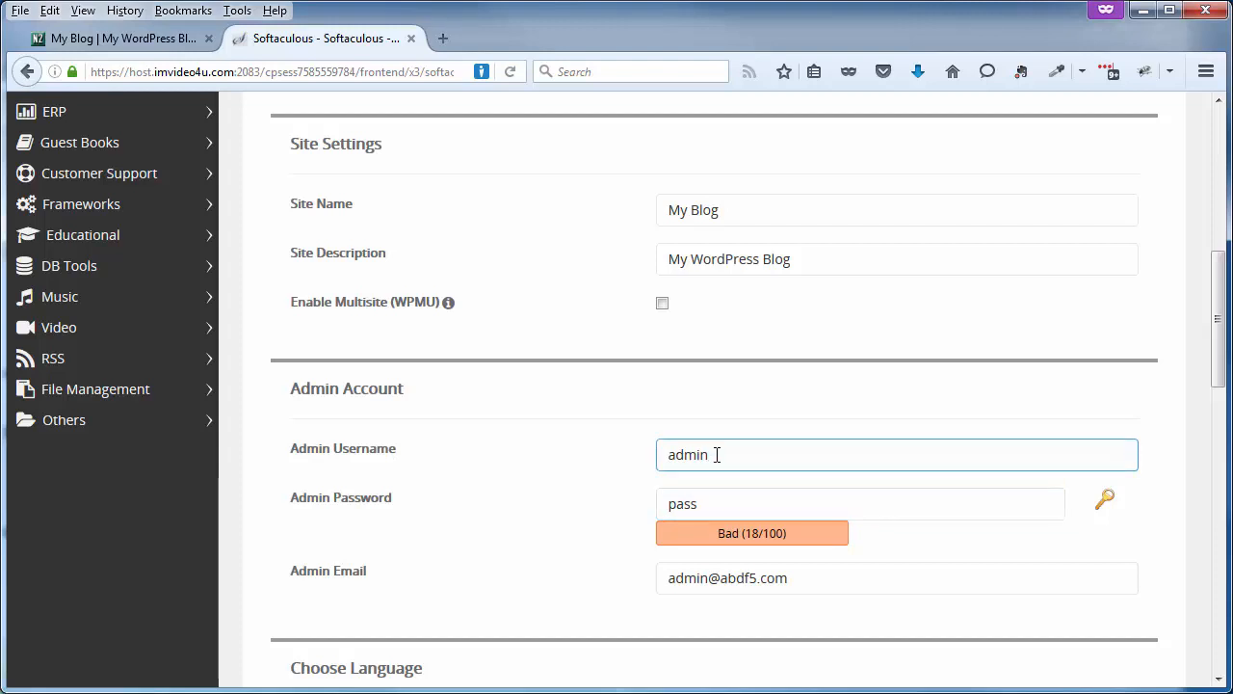
# Step: Replace the weak default admin password with a long complex one rated Strong (100/100)
pyautogui.moveTo(702, 504); pyautogui.dragTo(642, 504)
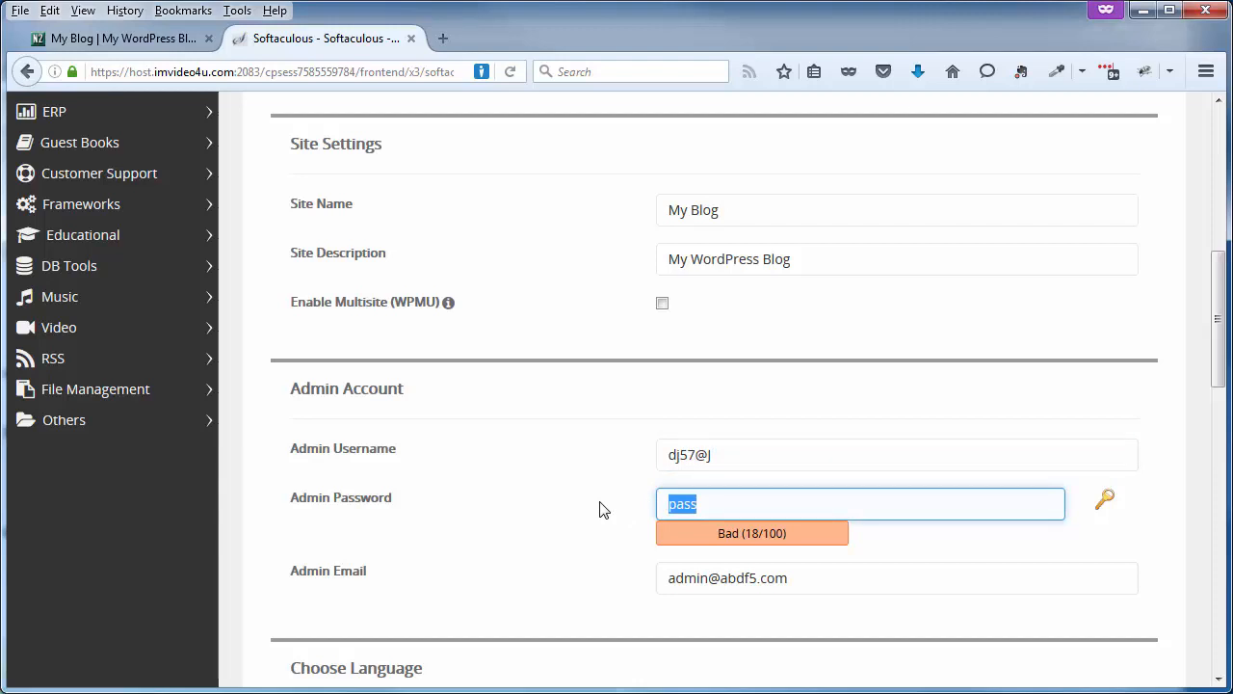
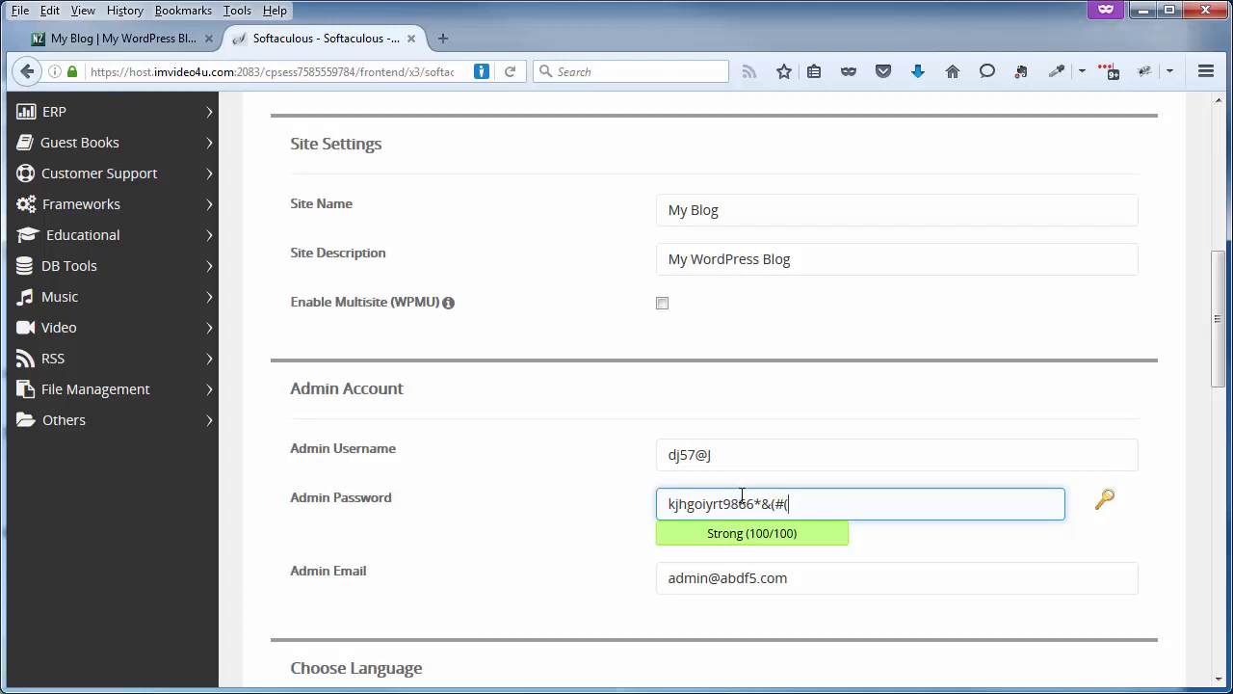
pyautogui.scroll(-5, 741, 495)
# Step: Open the Loginizer plugin's website from the Limit Login Attempts info link in a new tab
pyautogui.moveTo(491, 450)
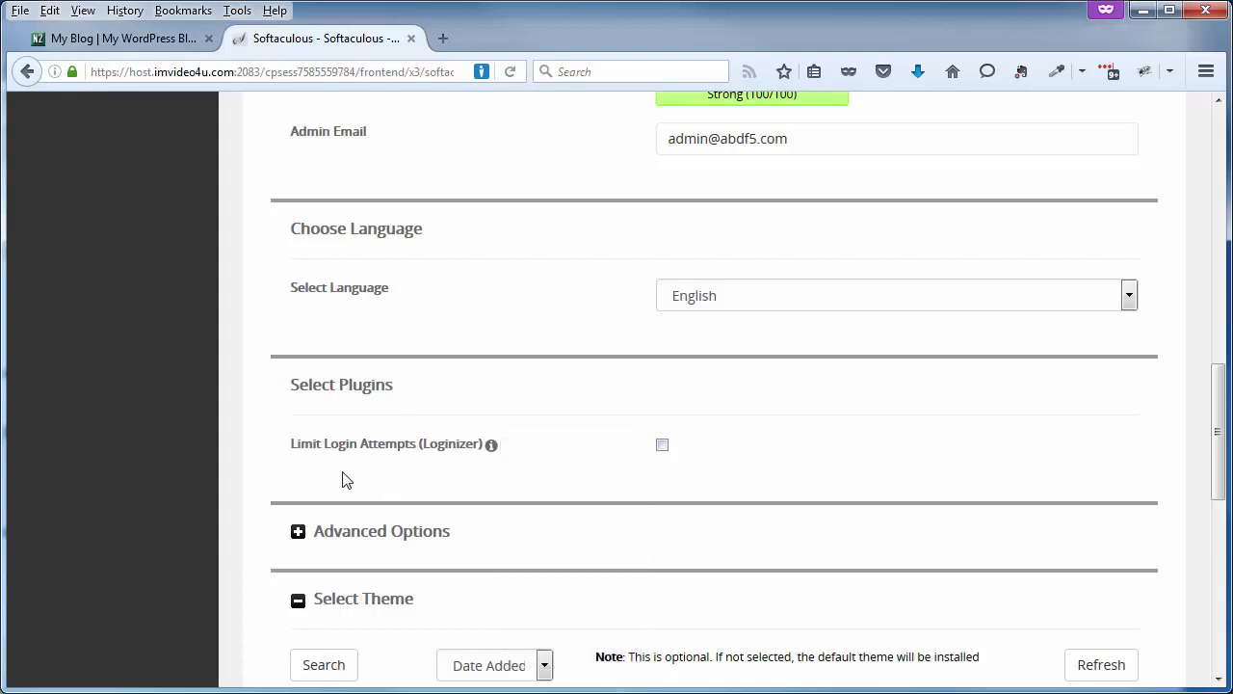
pyautogui.click(327, 446)
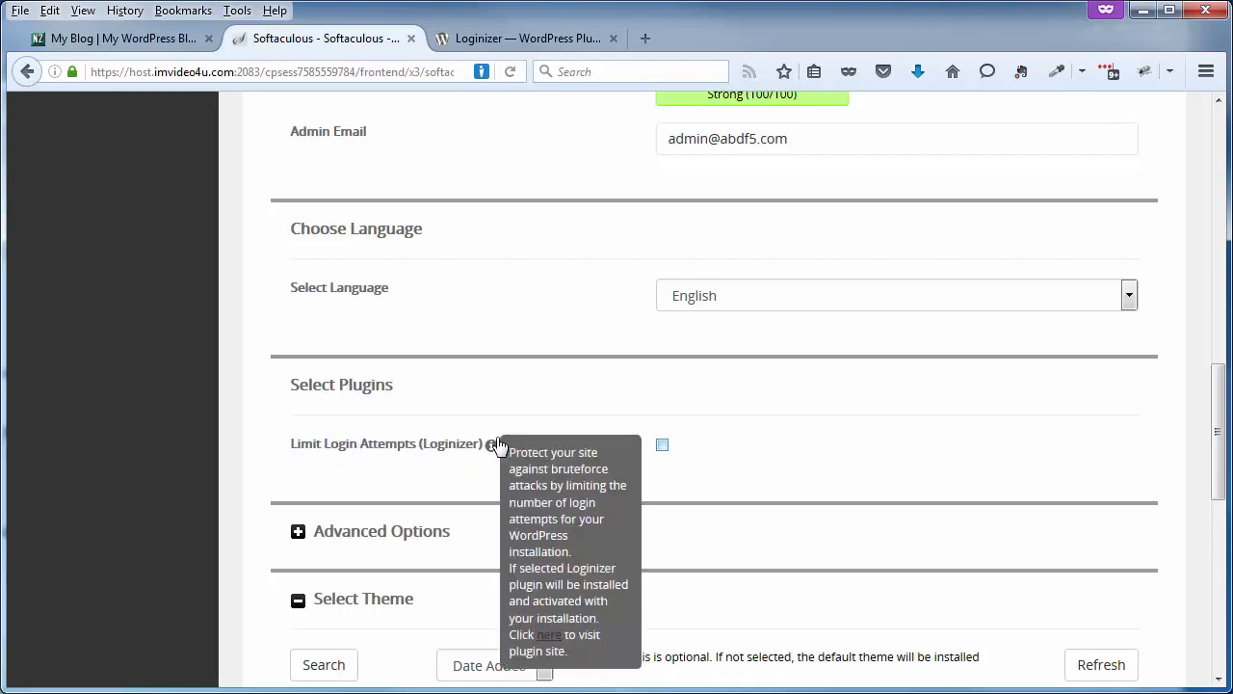
pyautogui.moveTo(490, 445)
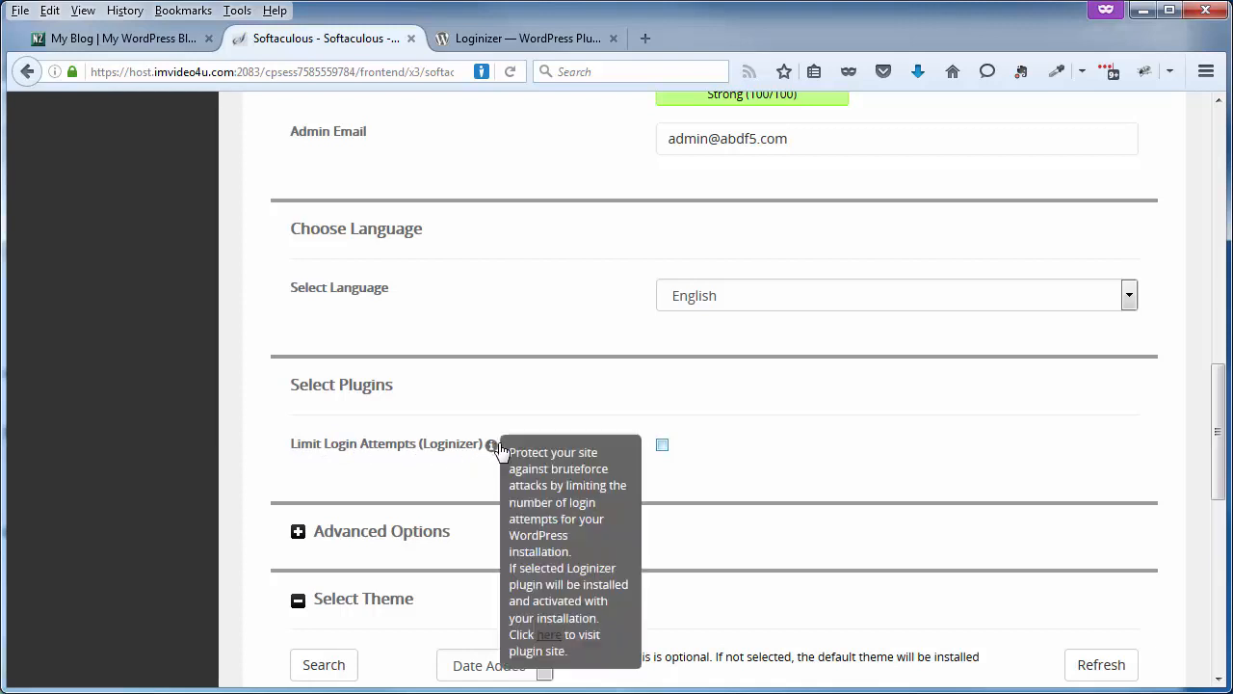
pyautogui.click(556, 634)
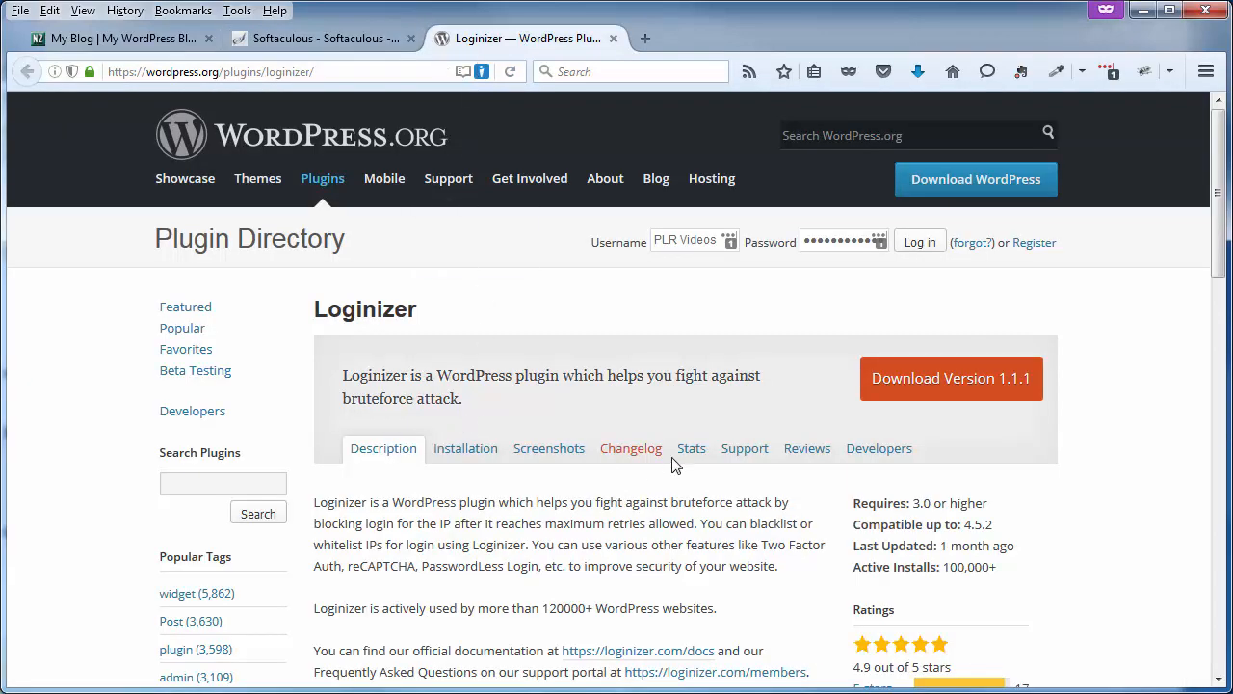
# Step: Review the Loginizer plugin page: version 1.1.1, 100,000+ active installs, 4.9-star rating
pyautogui.scroll(-2, 674, 462)
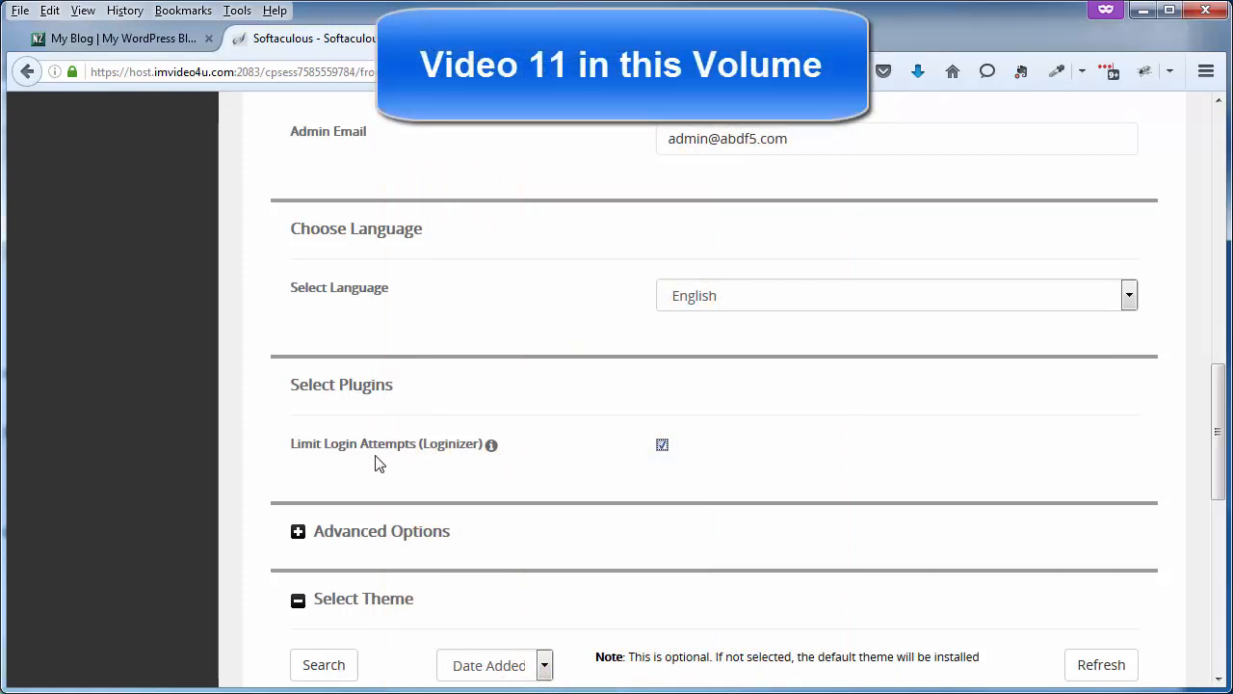
# Step: Expand Advanced Options and set the table prefix to wp9v_, highlighting its random 9v part
pyautogui.scroll(-2, 366, 453)
pyautogui.click(297, 314)
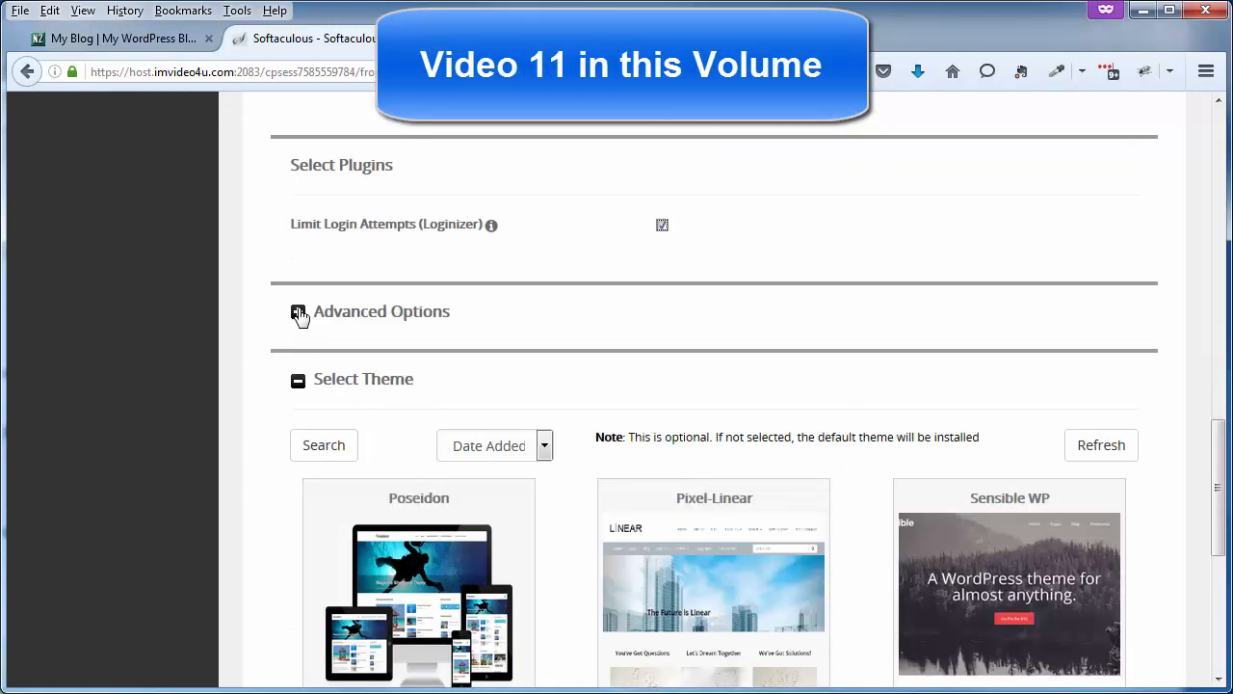
pyautogui.click(343, 450)
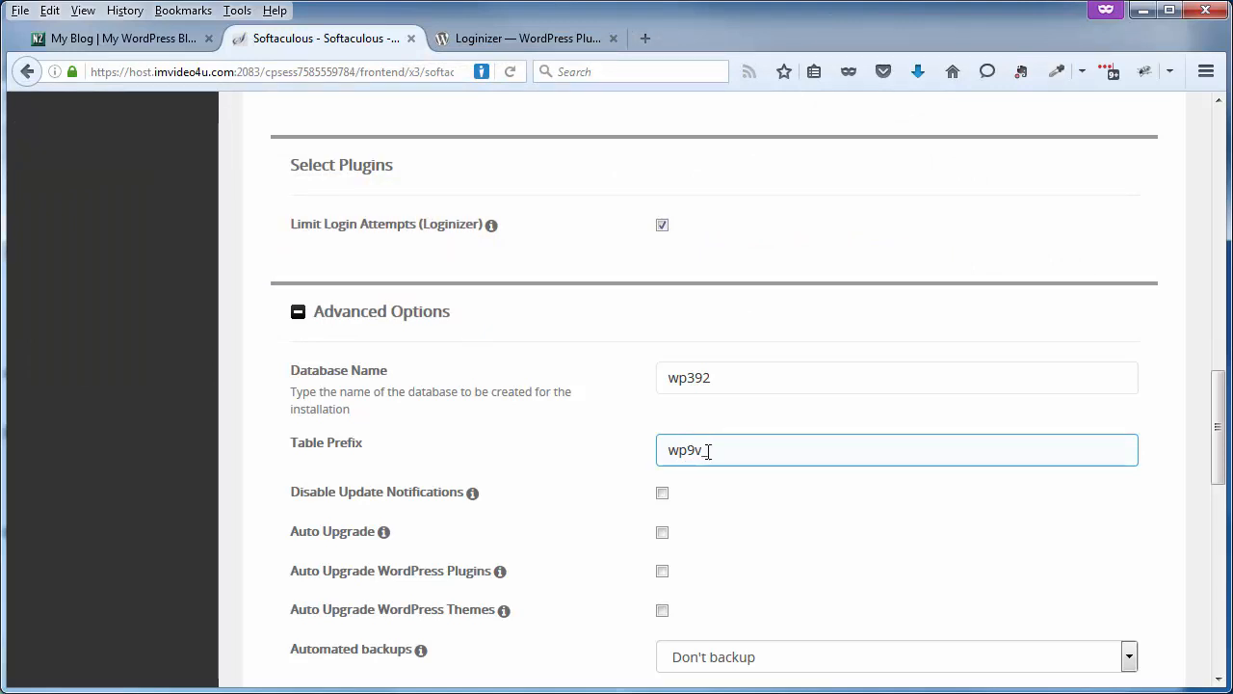
pyautogui.click(624, 370)
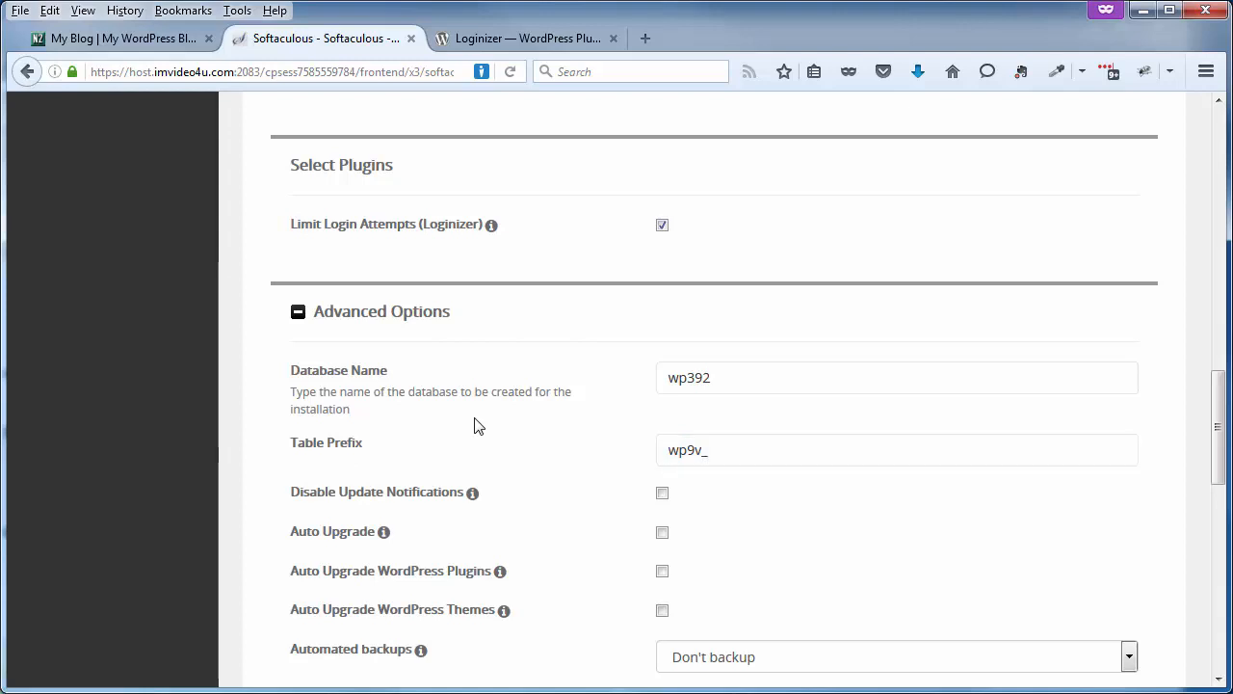
pyautogui.click(690, 457)
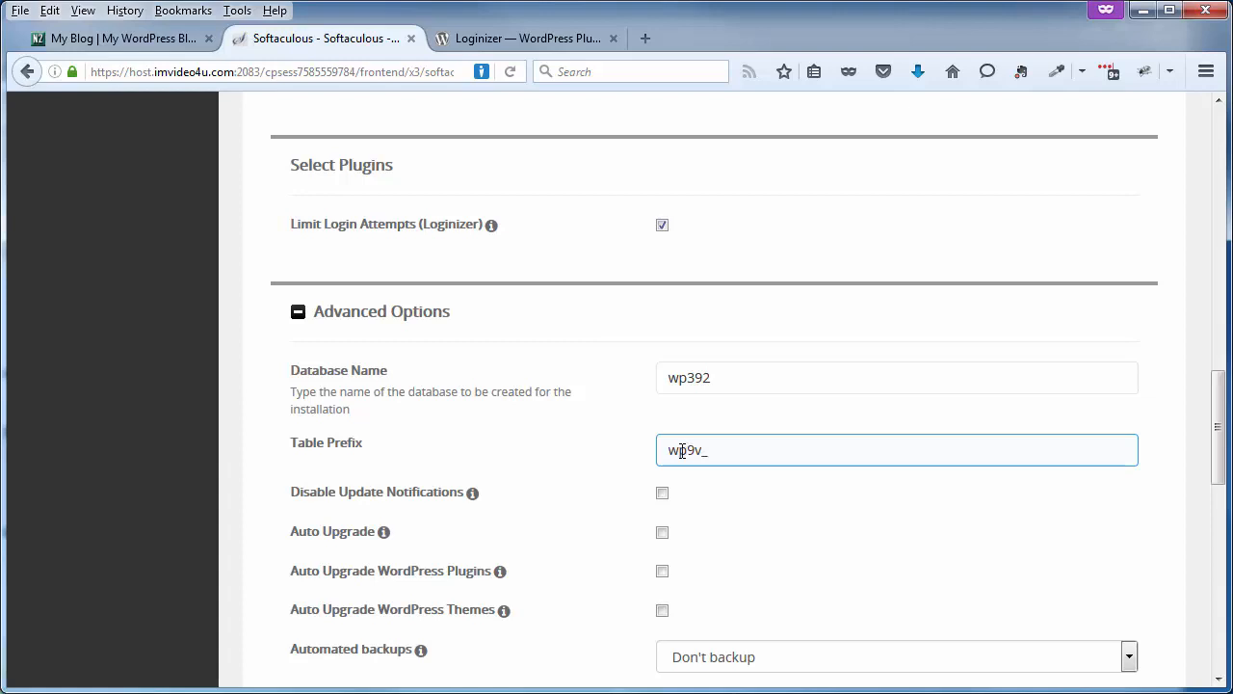
pyautogui.moveTo(689, 450); pyautogui.dragTo(703, 450)
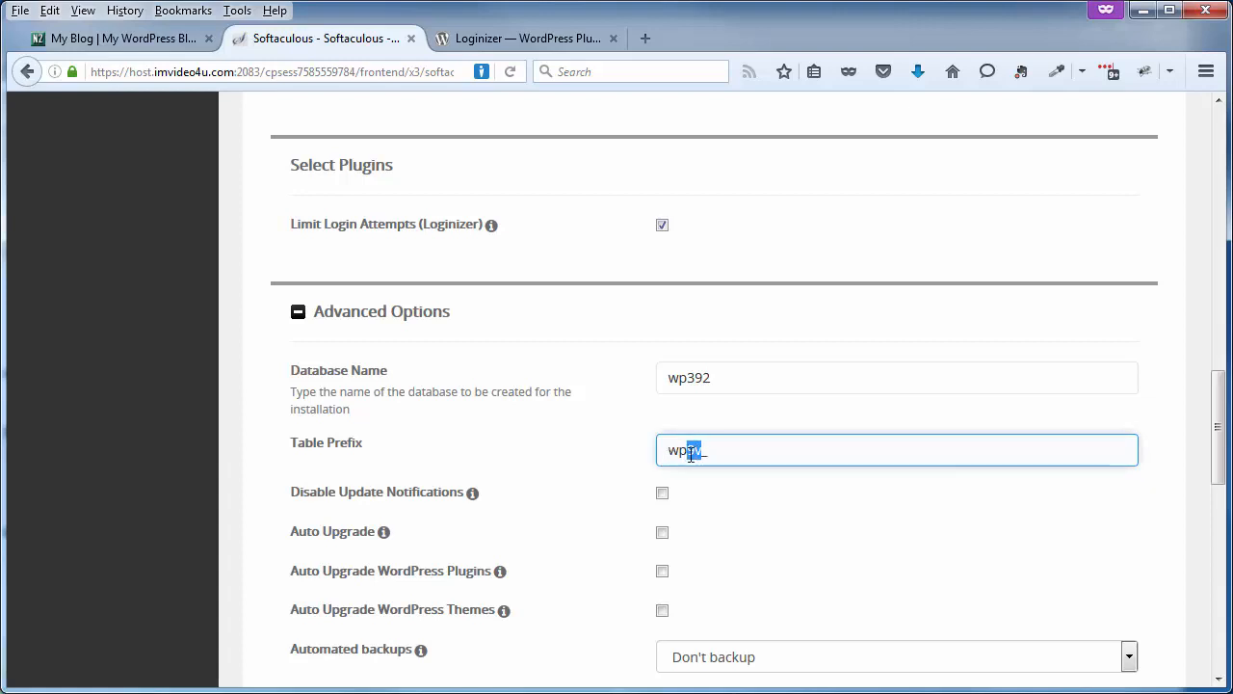
pyautogui.click(690, 454)
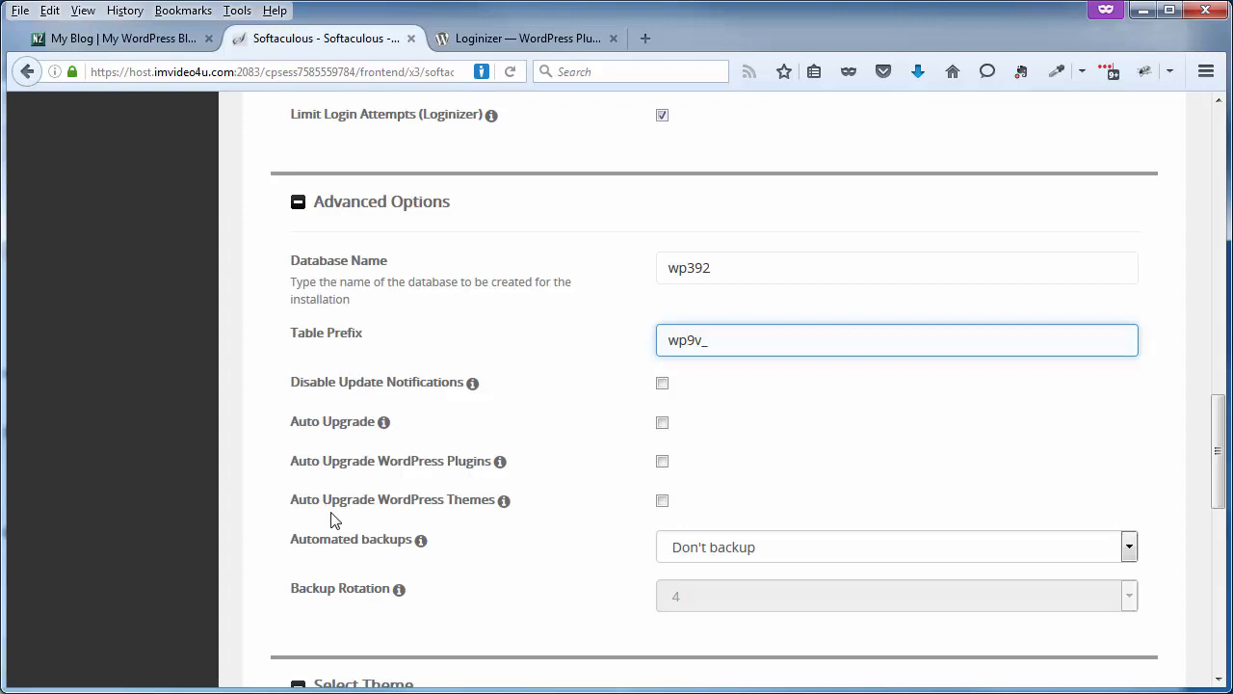
pyautogui.scroll(-2, 479, 528)
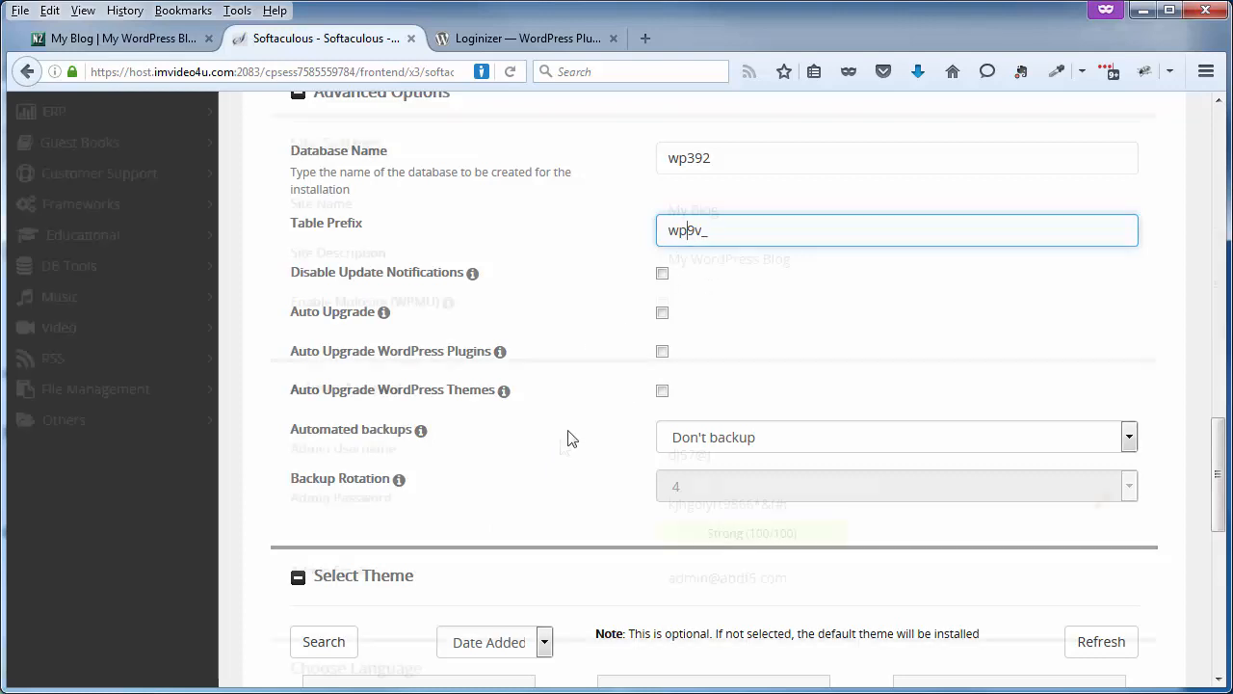
# Step: Review the Admin Username and Admin Password fields, confirming the Strong (100/100) rating
pyautogui.scroll(5, 574, 438)
pyautogui.click(664, 448)
pyautogui.click(716, 501)
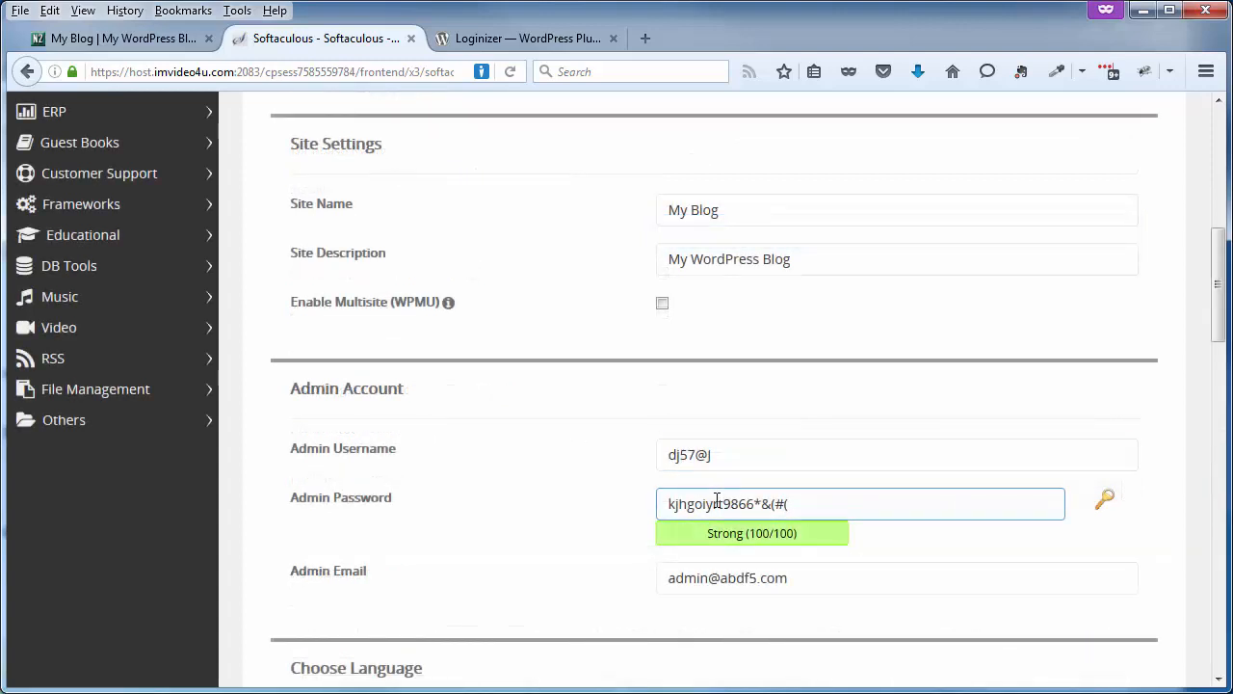
pyautogui.click(636, 521)
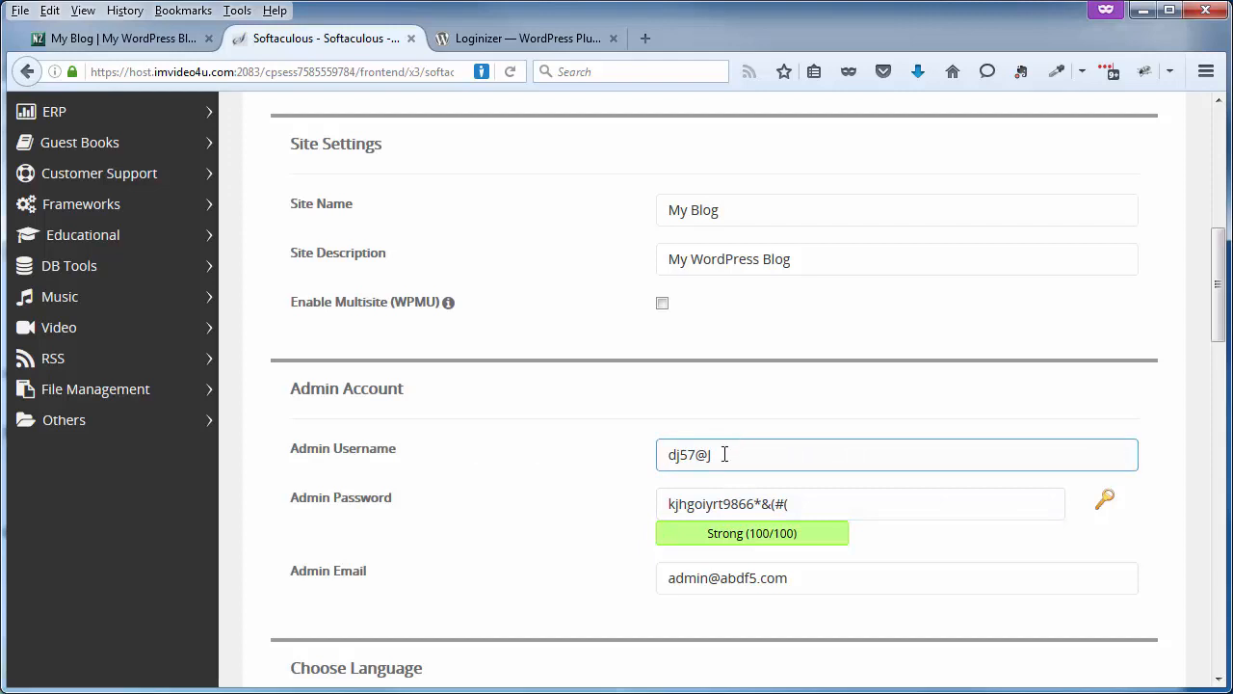
# Step: Scroll down past the theme choices to the Install button, then bring FileZilla forward
pyautogui.scroll(-10, 674, 470)
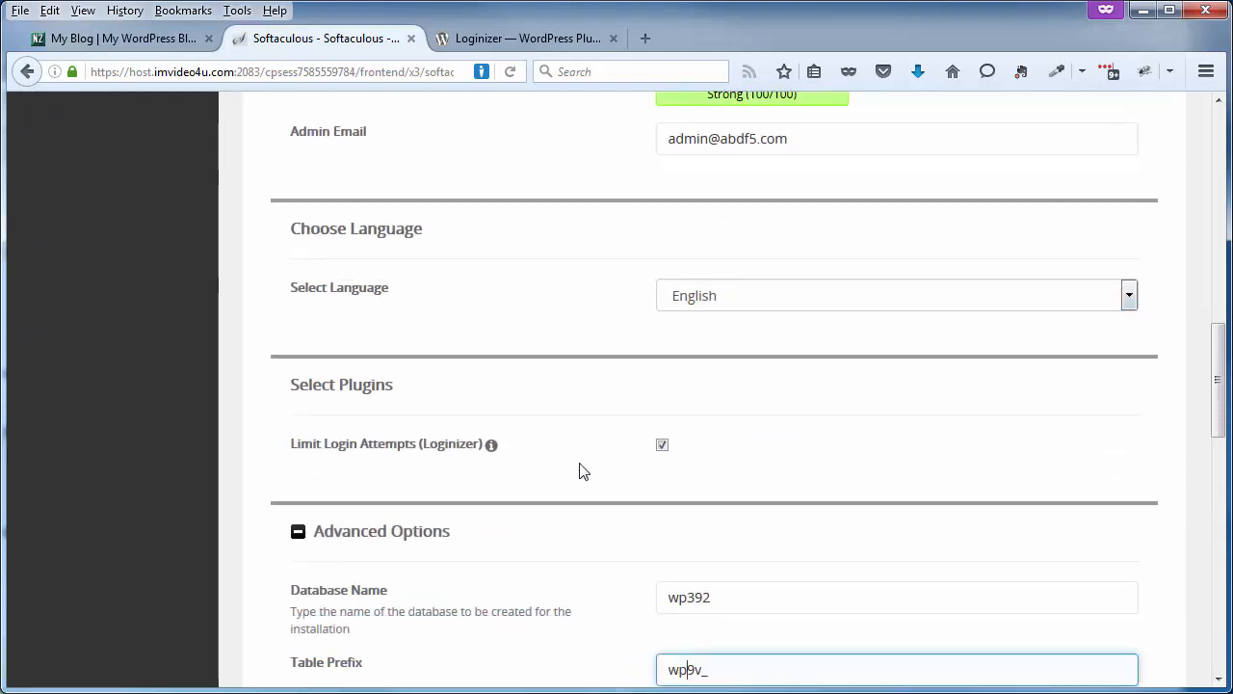
pyautogui.scroll(-5, 578, 471)
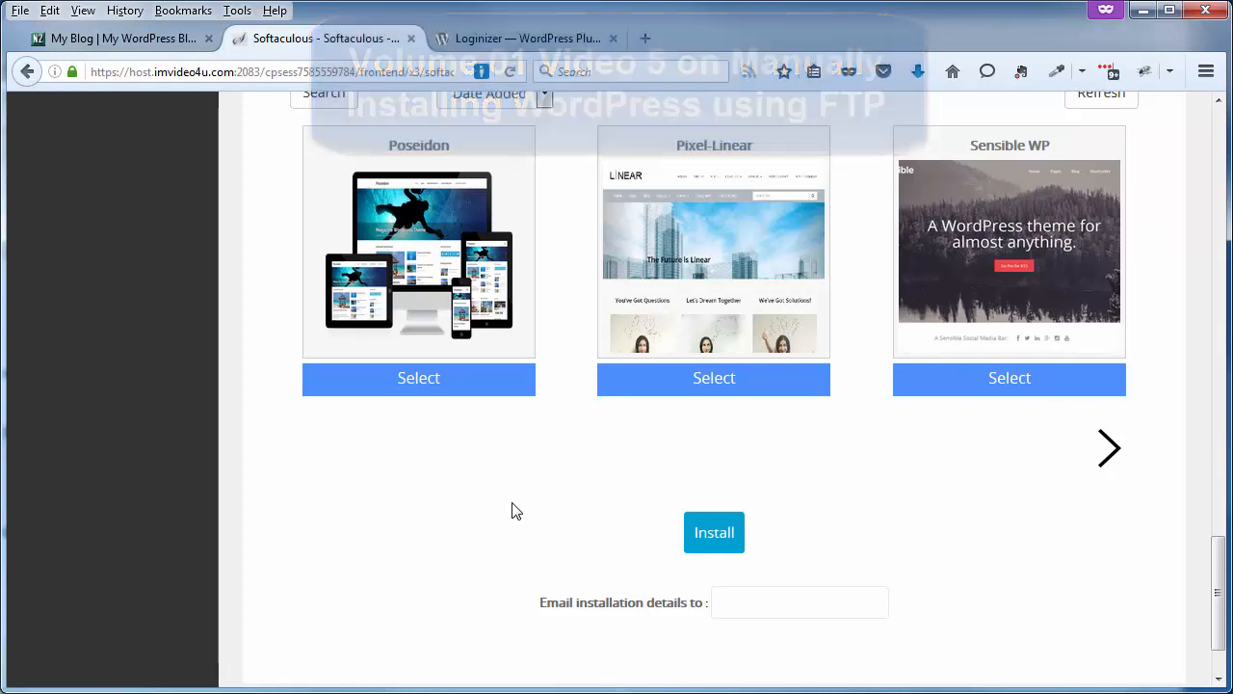
pyautogui.click(617, 692)
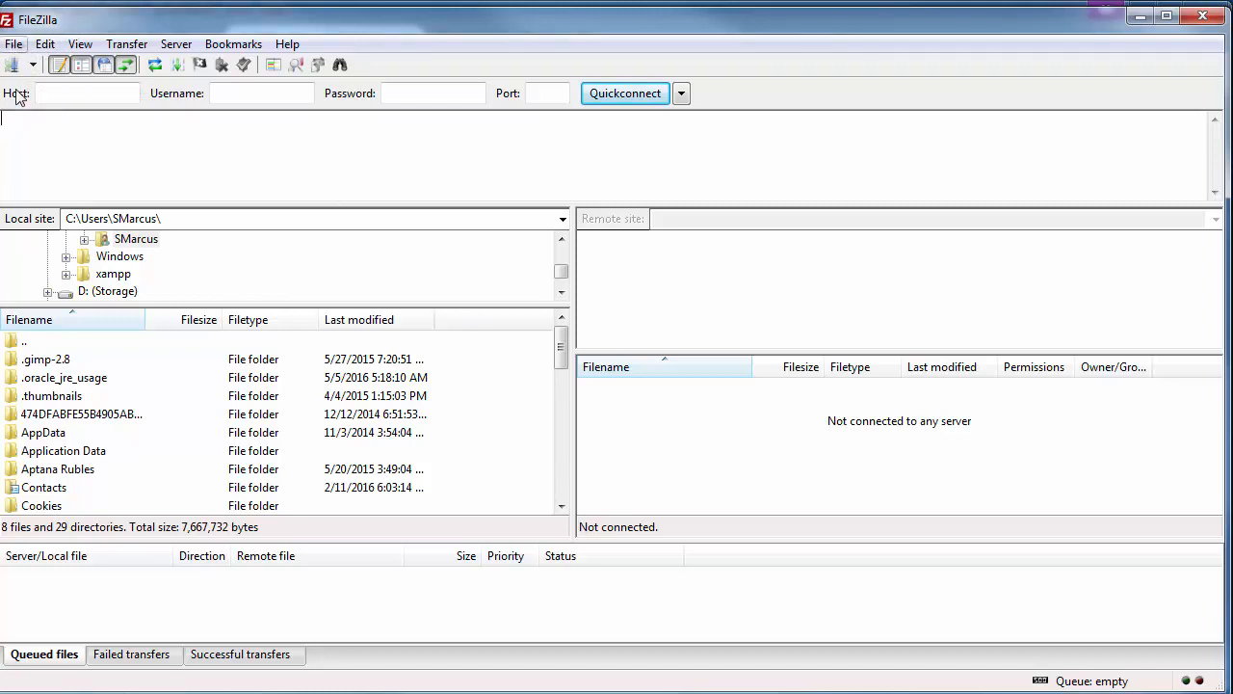
# Step: In FileZilla's Site Manager, keep the Demo-cxi2 site's protocol set to SFTP
pyautogui.click(14, 46)
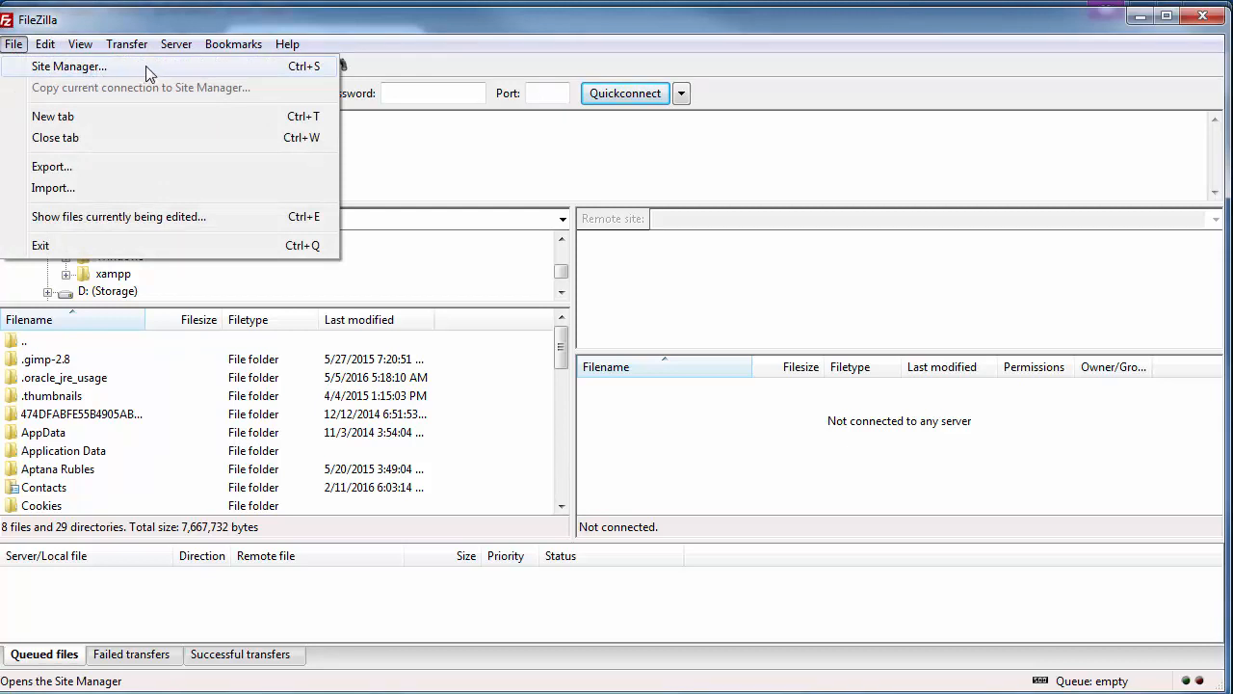
pyautogui.click(308, 74)
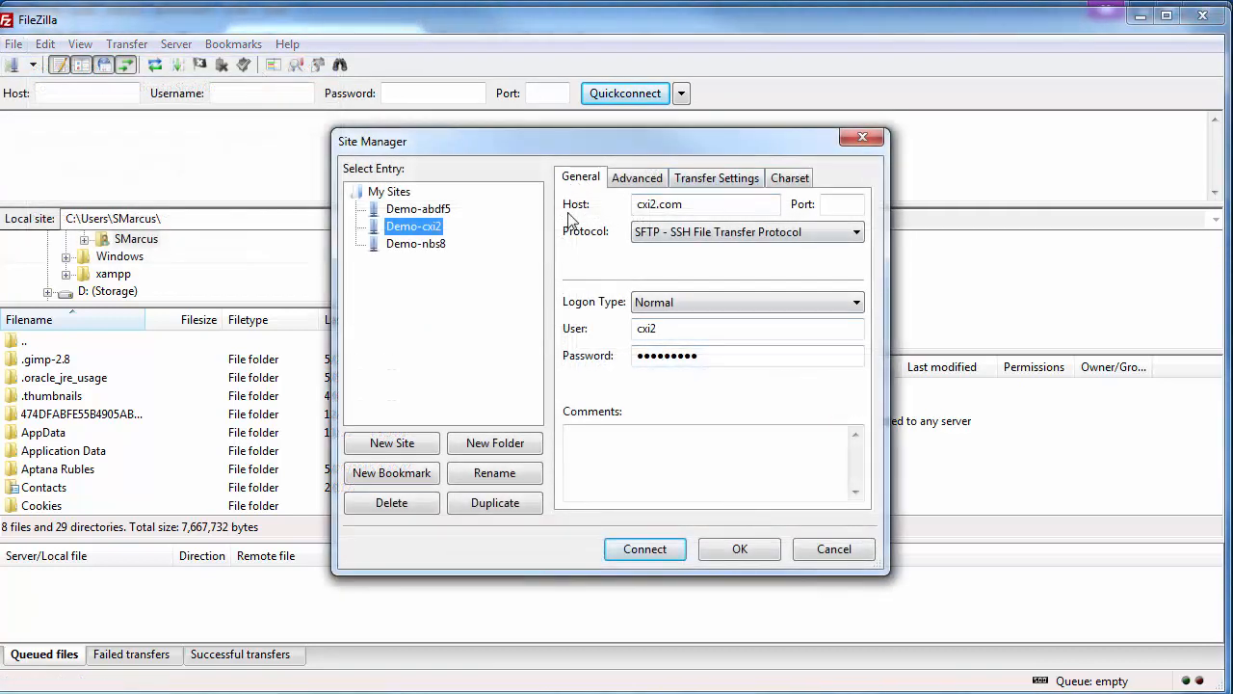
pyautogui.click(697, 233)
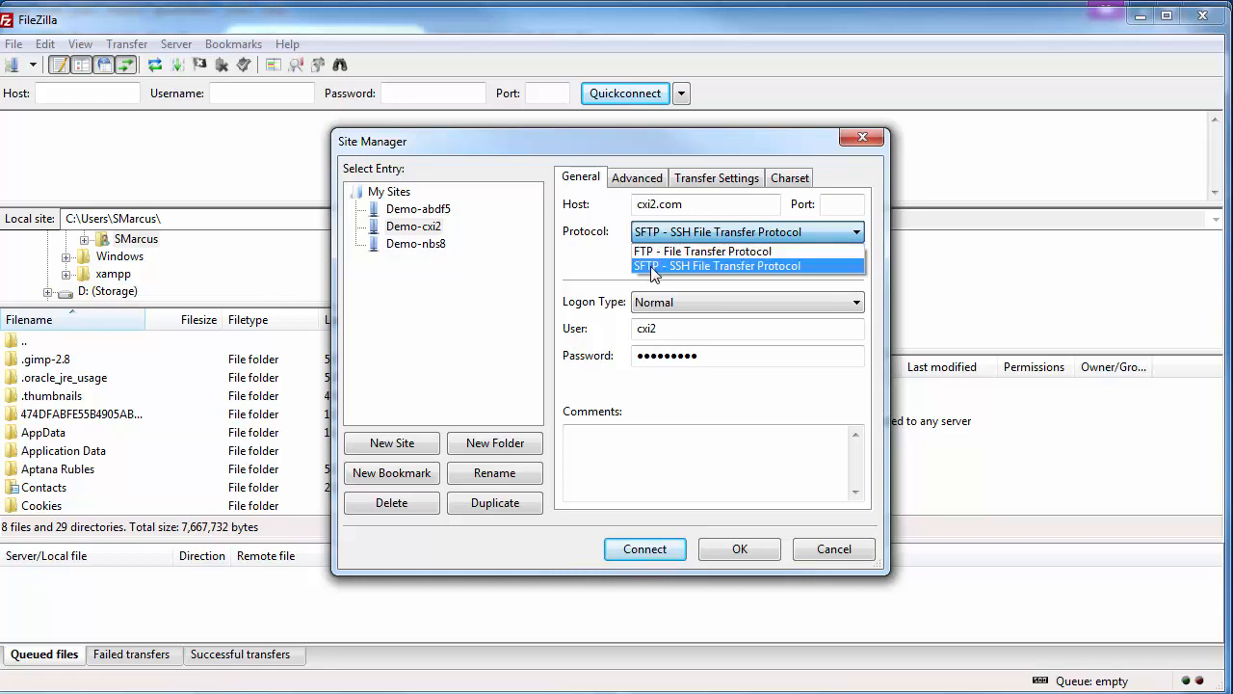
pyautogui.click(653, 266)
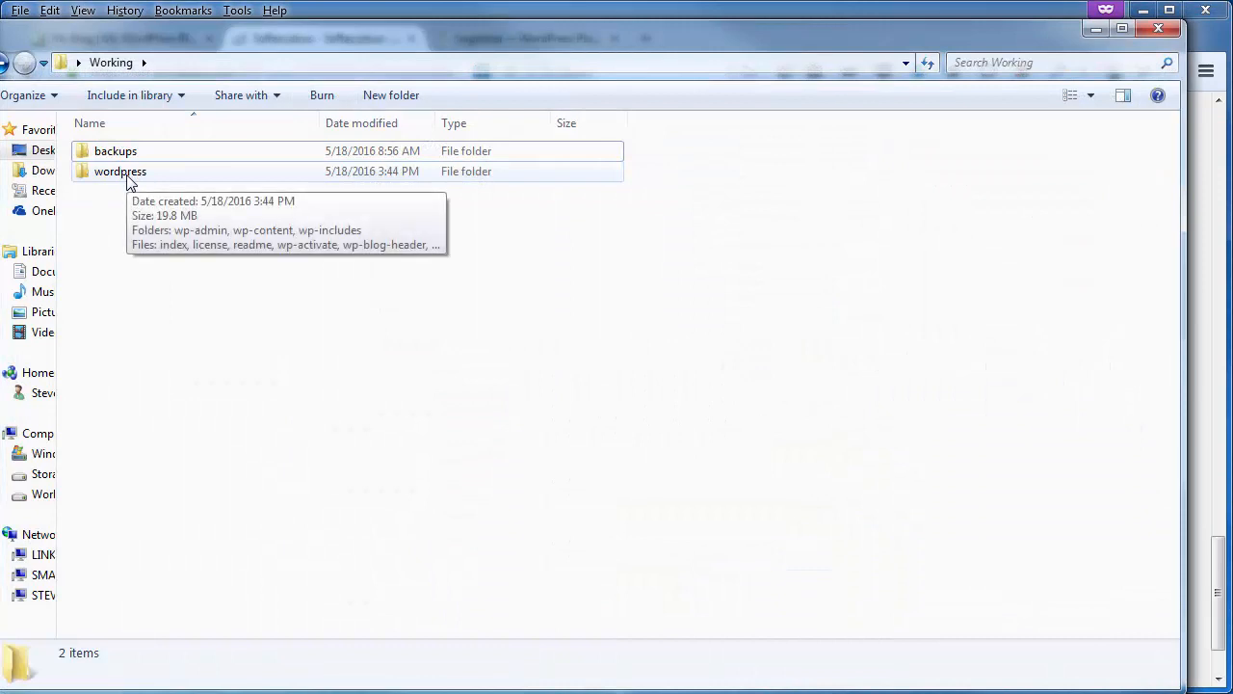
pyautogui.click(135, 179)
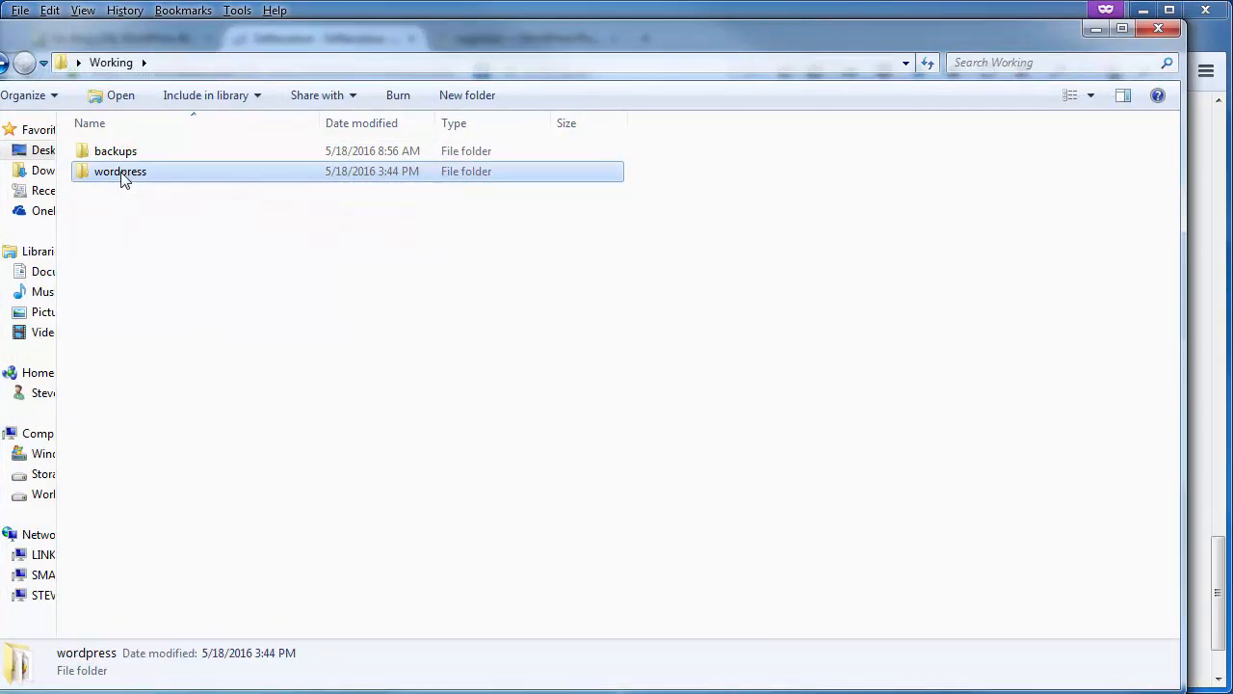
pyautogui.rightClick(122, 178)
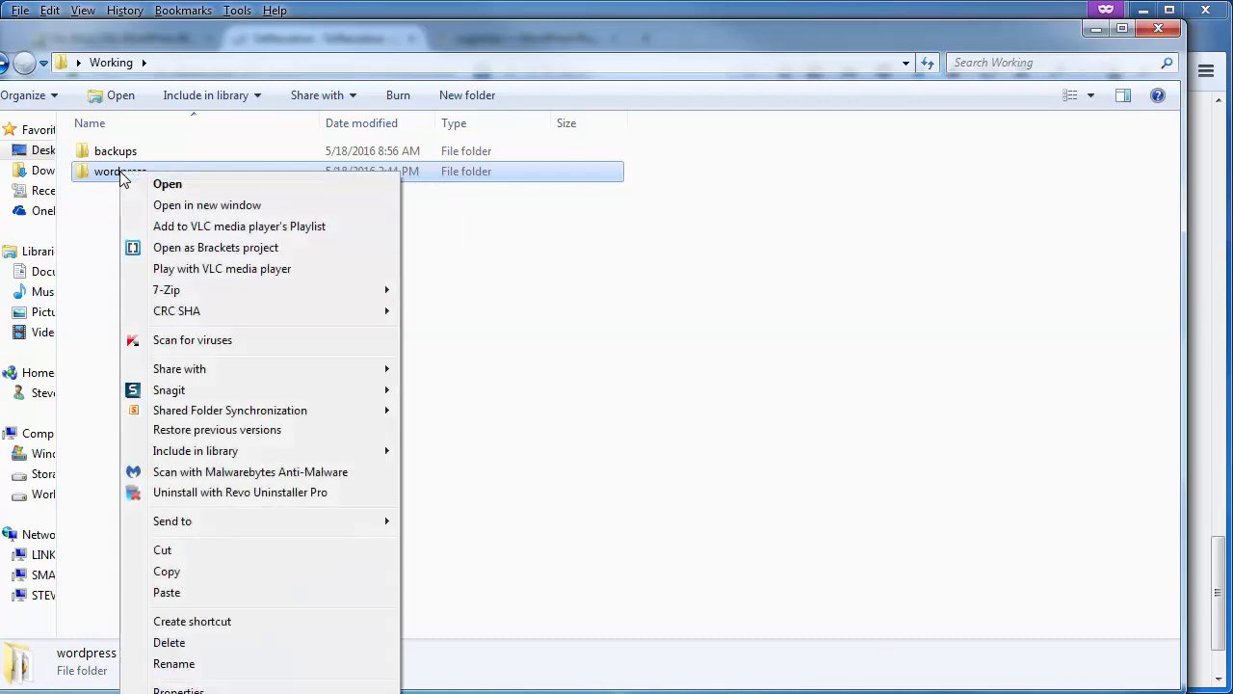